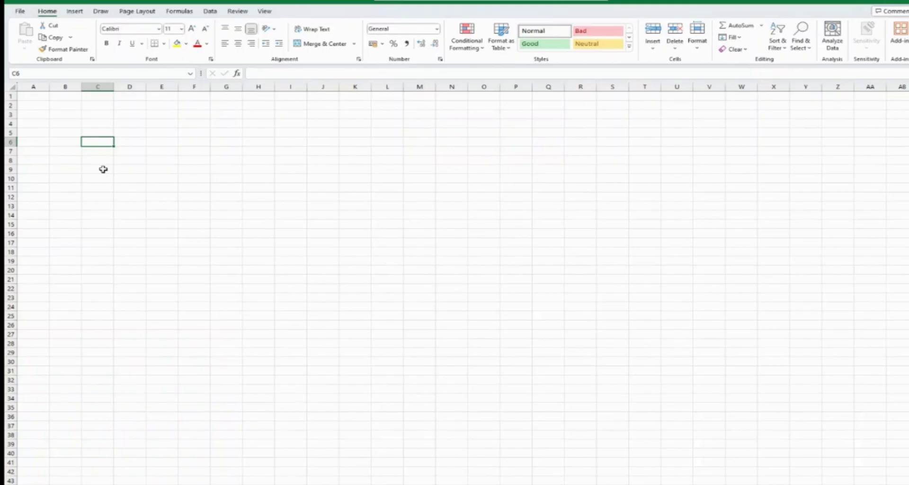
Step: Enter the row label Sales in cell A2
click(103, 168)
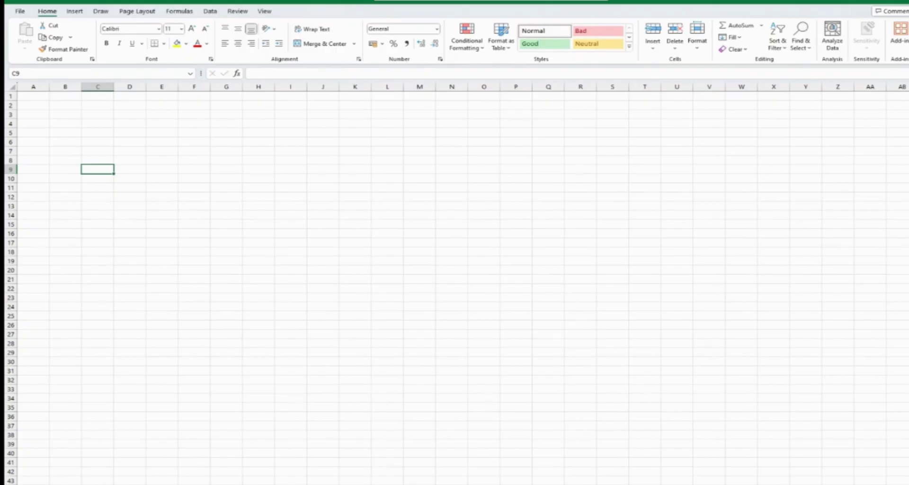
scroll(454, 284, up, 1)
scroll(455, 284, up, 5)
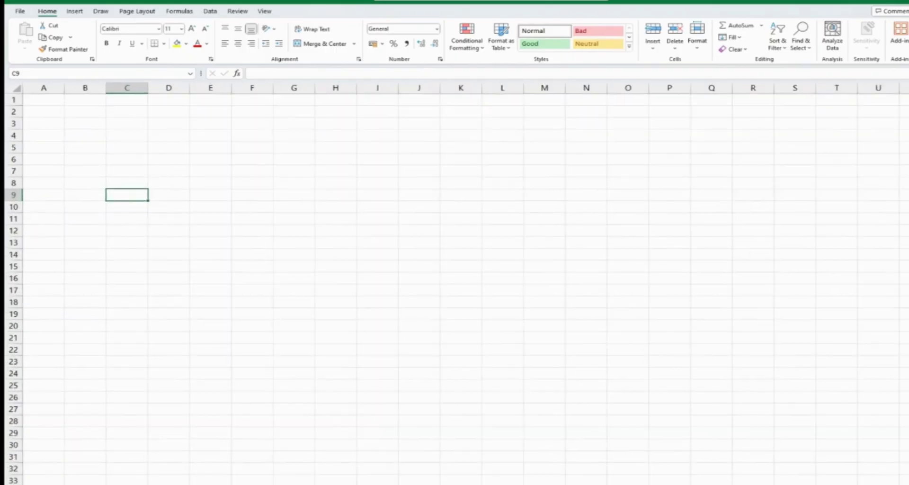
scroll(837, 438, up, 2)
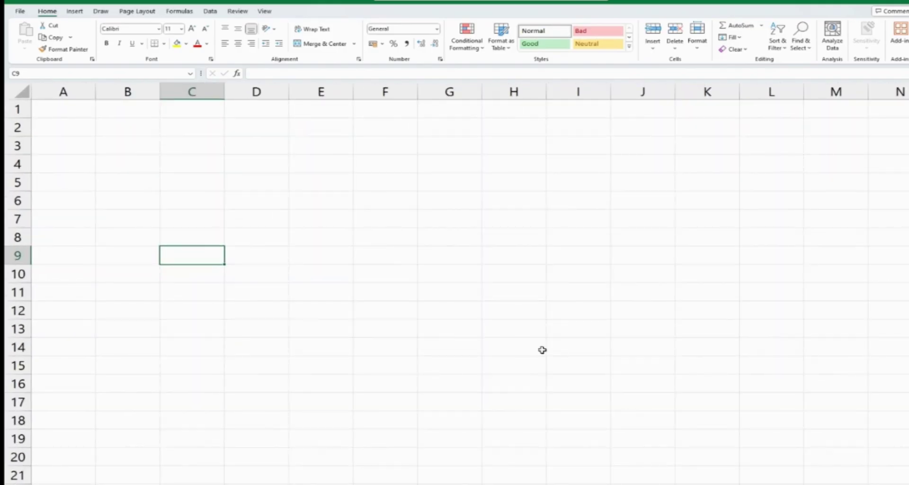
click(70, 130)
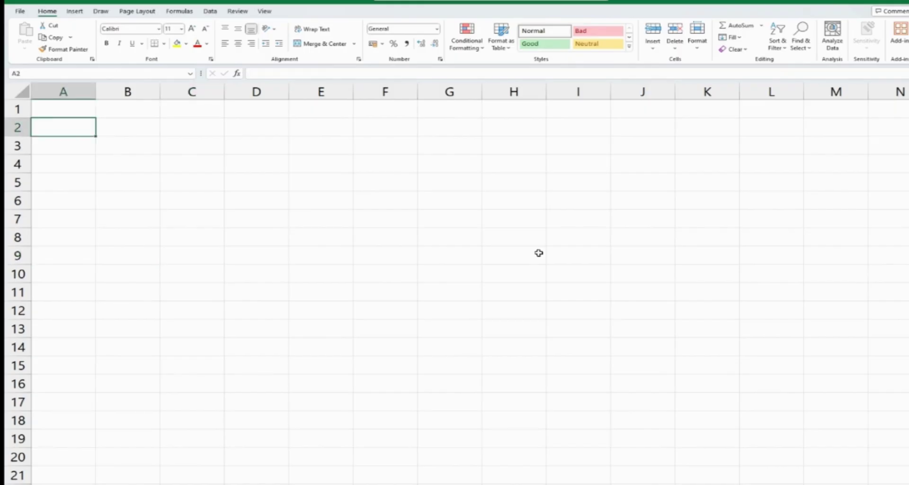
text(Sales)
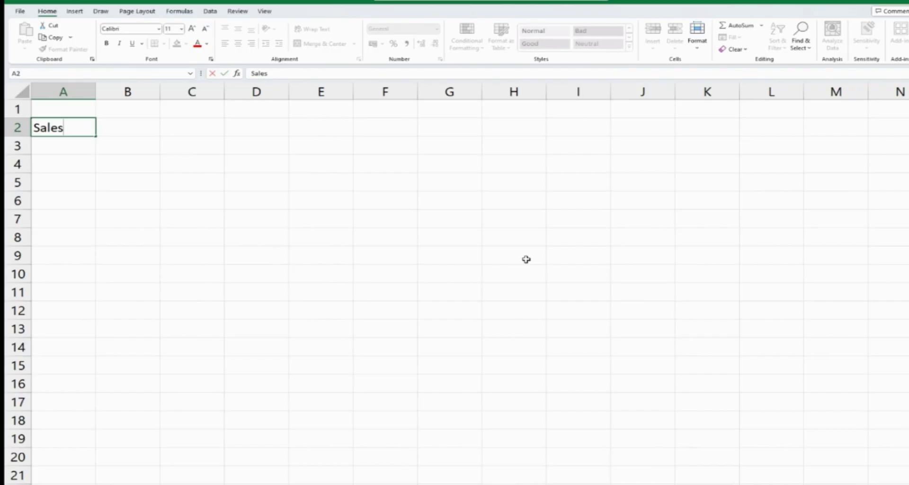
key(Return)
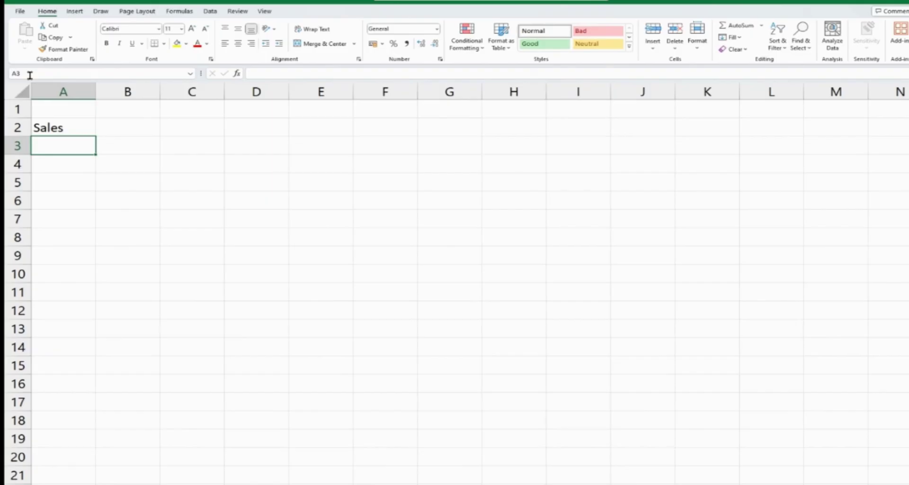
Step: Enter the row label Expenses in cell A3, below Sales
text(Expen)
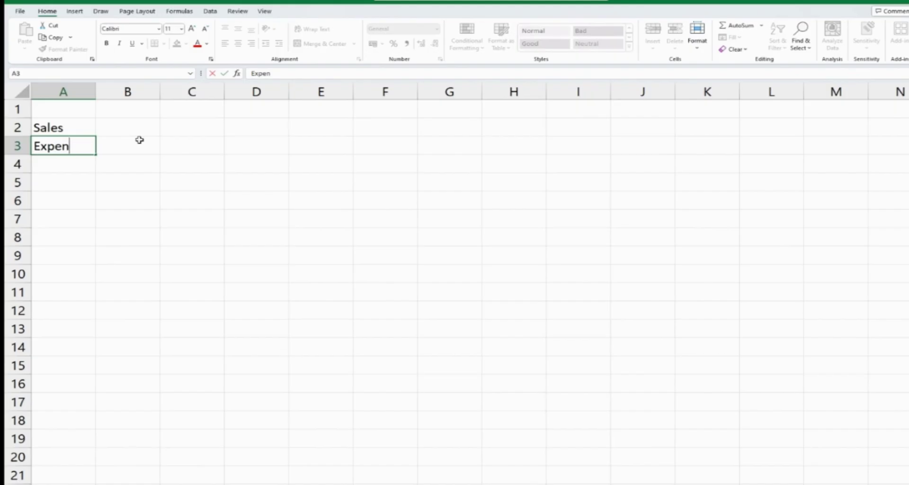
text(ces)
key(BackSpace)
key(BackSpace)
key(BackSpace)
text(ses)
key(Return)
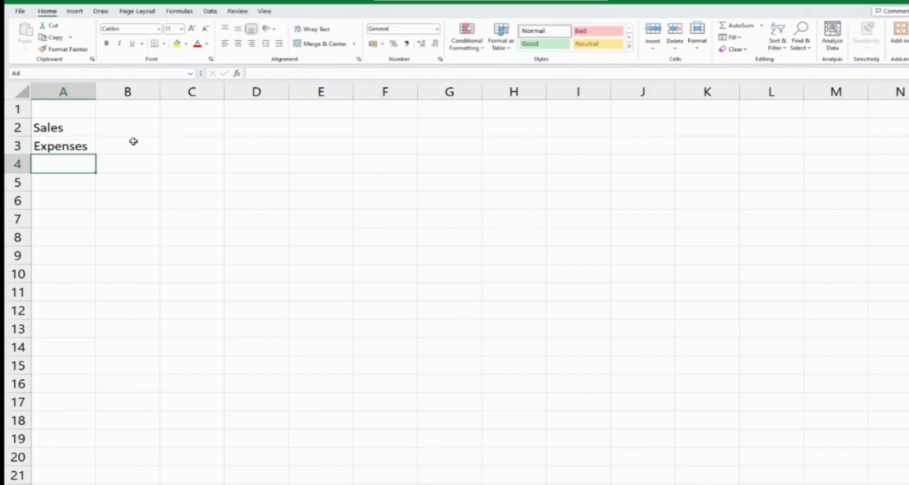
Step: Replace the label in cell A3 with Overhead
click(65, 146)
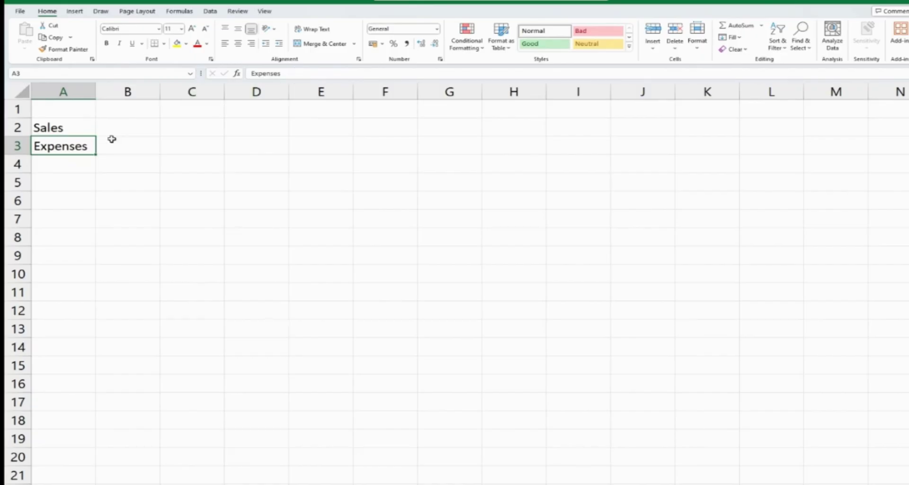
double_click(91, 146)
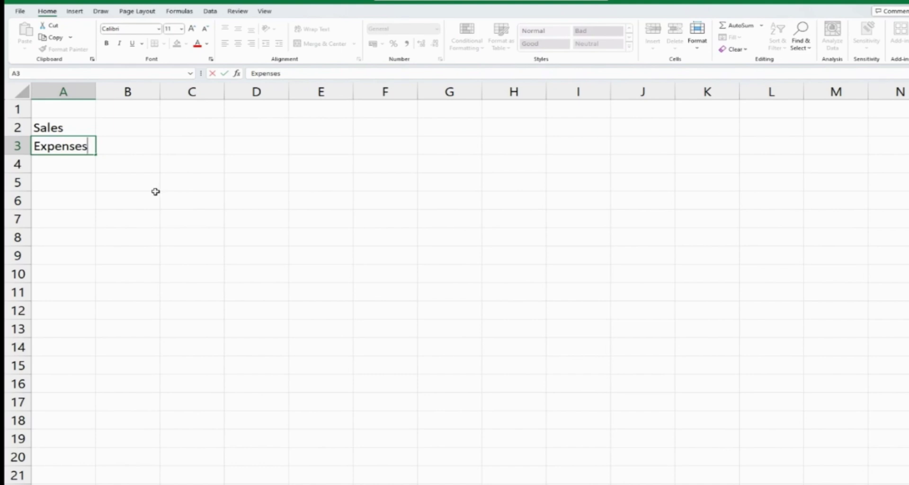
key(Escape)
text(Ove)
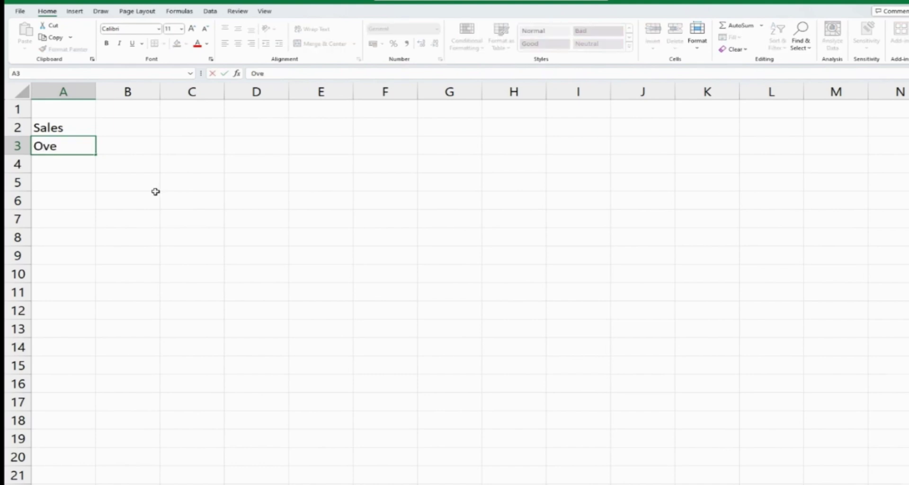
text(rheads)
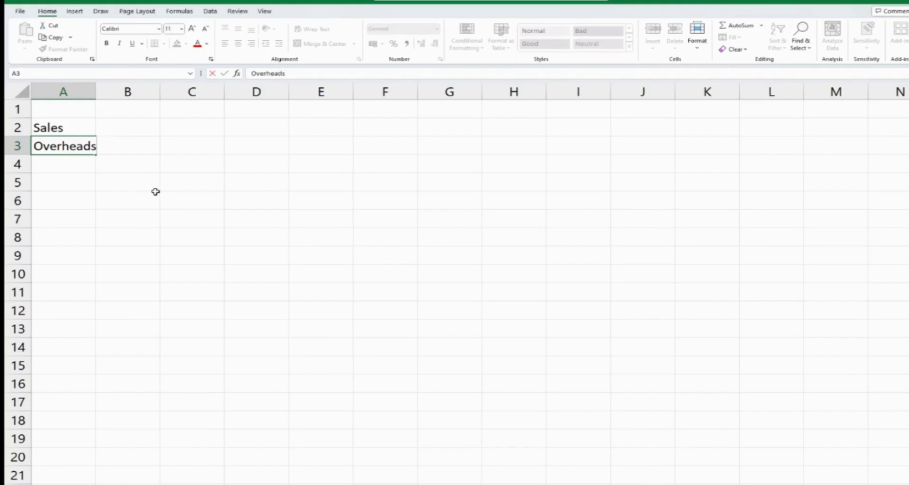
key(BackSpace)
key(Return)
Step: Enter the row label Pr0fits, spelled with a zero, in cell A4
text(P)
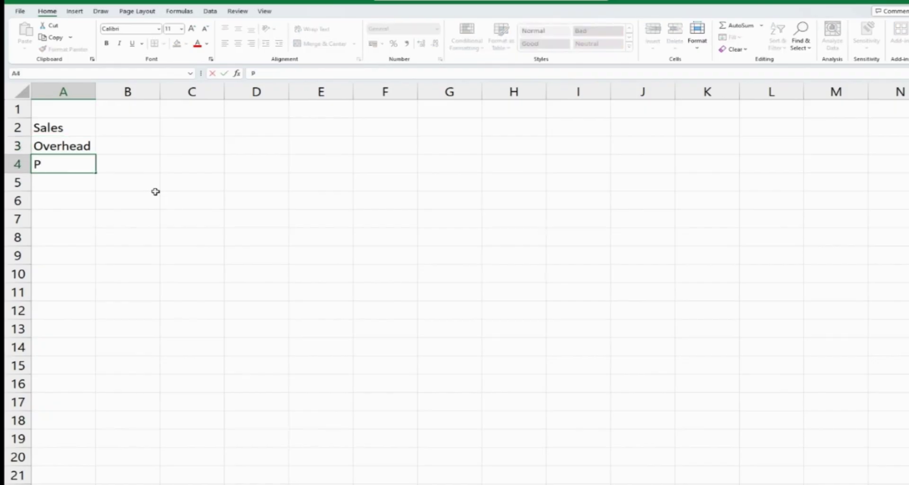
text(r0fits)
key(Return)
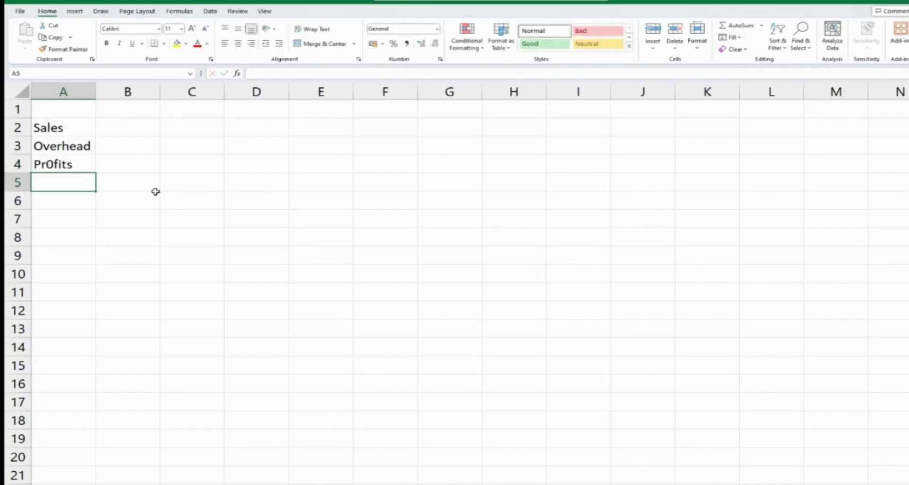
Step: Correct the label in cell A4 to Profits by replacing the zero with the letter o
click(83, 165)
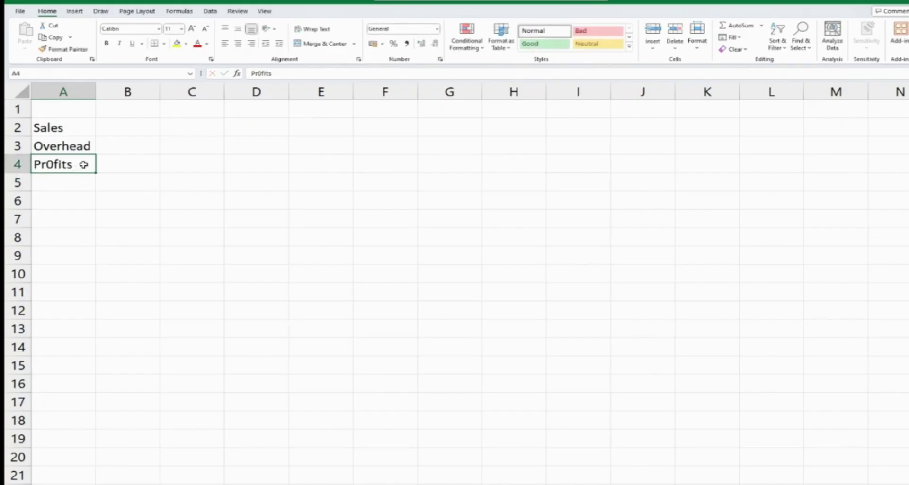
double_click(54, 165)
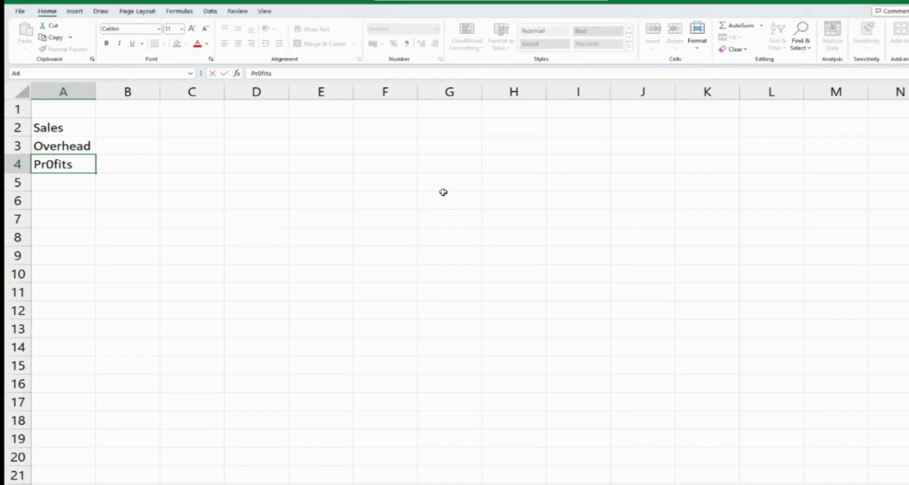
key(BackSpace)
text(o)
key(Return)
Step: Fill the Sales row in cells B2 to D2 with 2OO (using letter Os), 248 and 298
click(142, 151)
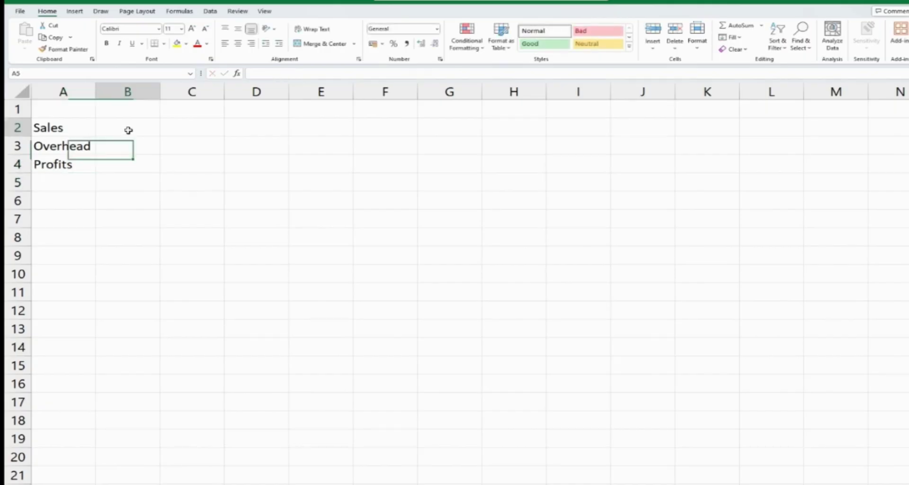
click(128, 130)
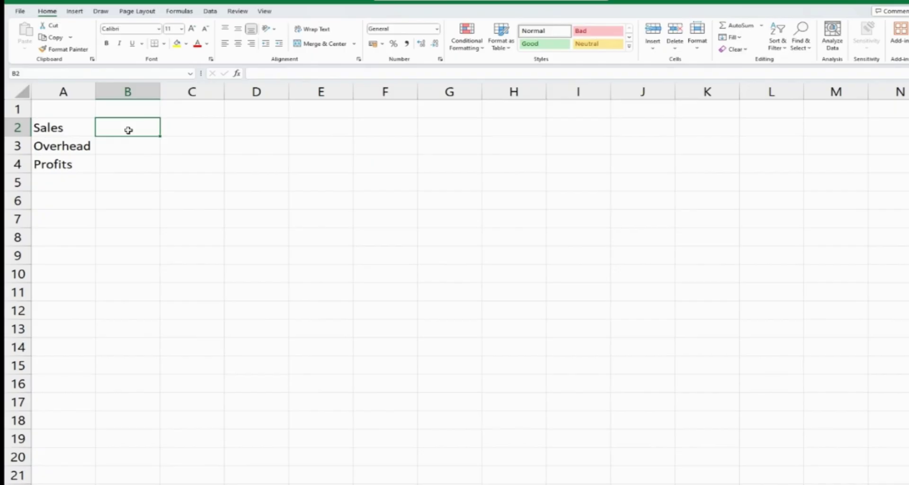
text(2)
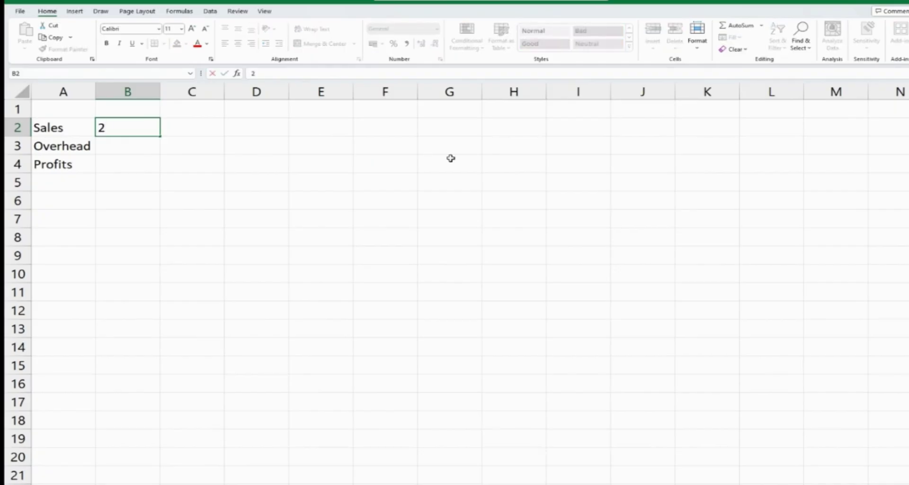
text(00)
key(Tab)
text(248)
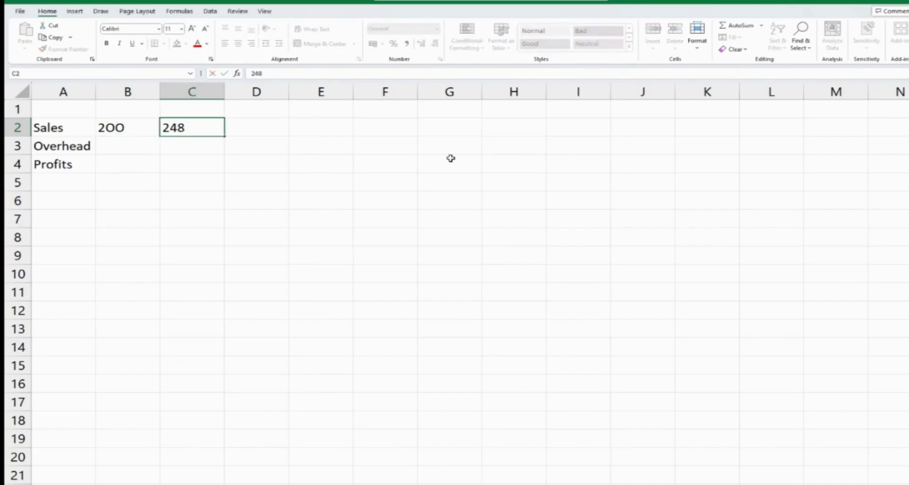
key(Tab)
text(2)
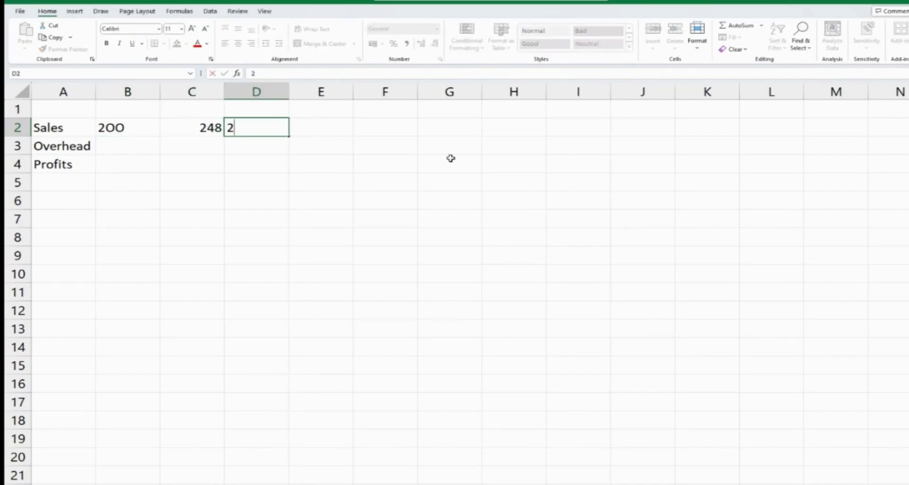
text(98)
key(Tab)
Step: Continue the Sales row in cells E2 to G2 with the values 338, 410 and 528
text(338)
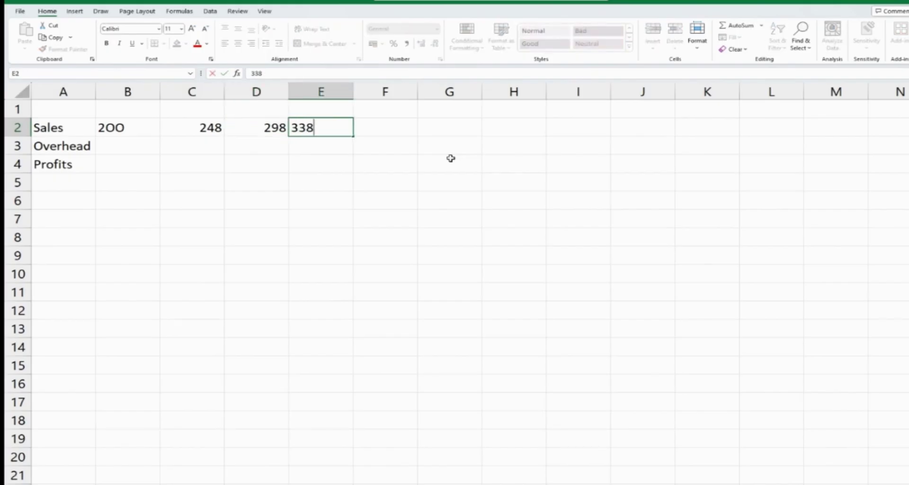
key(Tab)
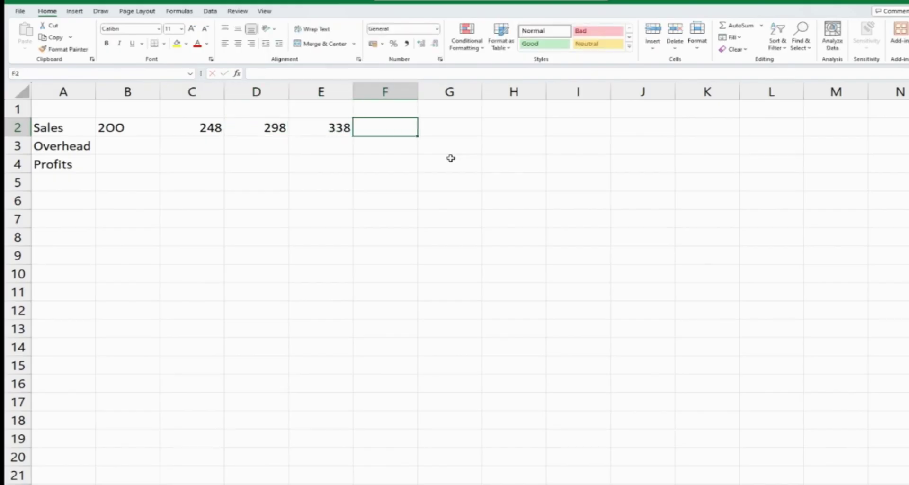
text(410)
key(Tab)
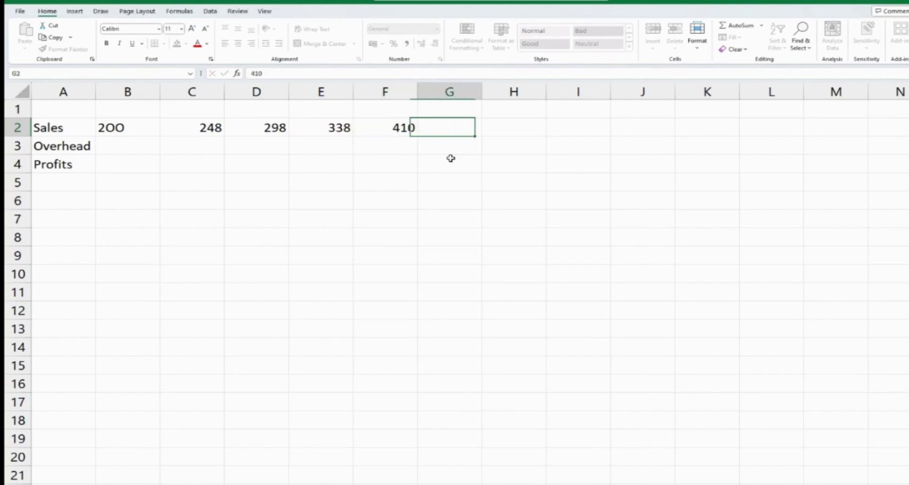
text(28)
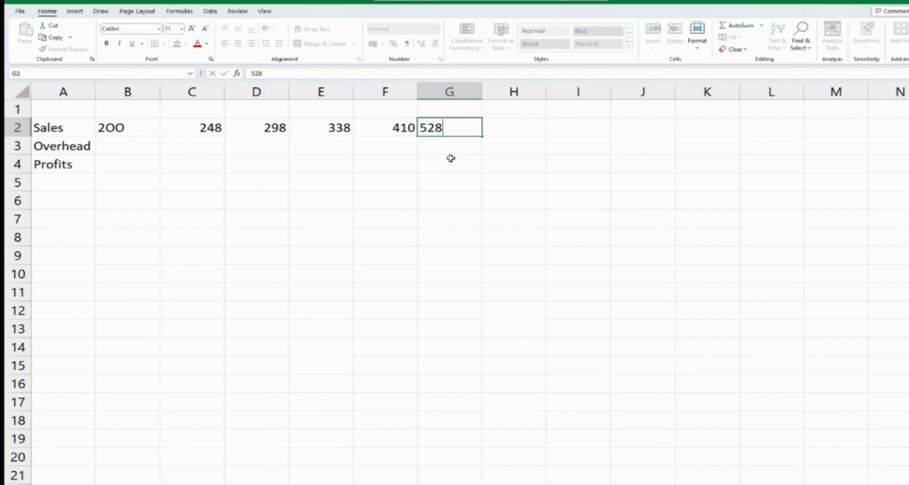
key(Return)
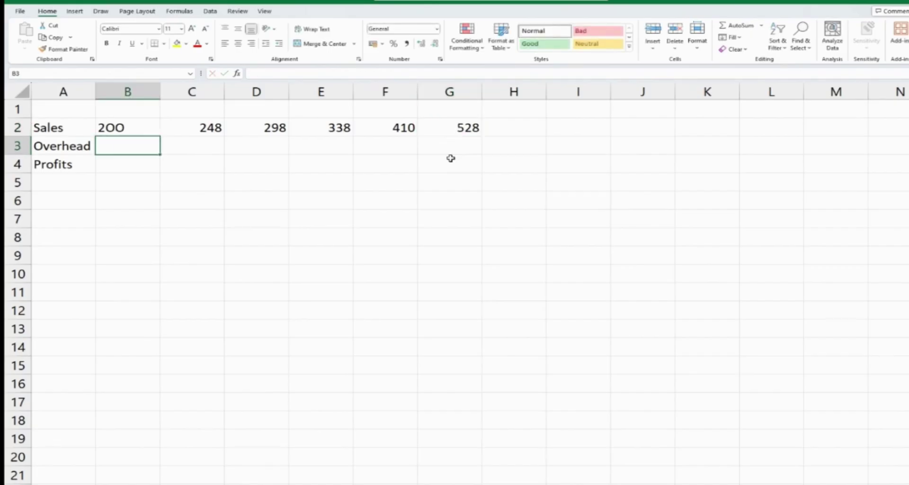
Step: Fill the Overhead row in cells B3 to D3 with the values 188, 218 and 250
text(188)
key(Tab)
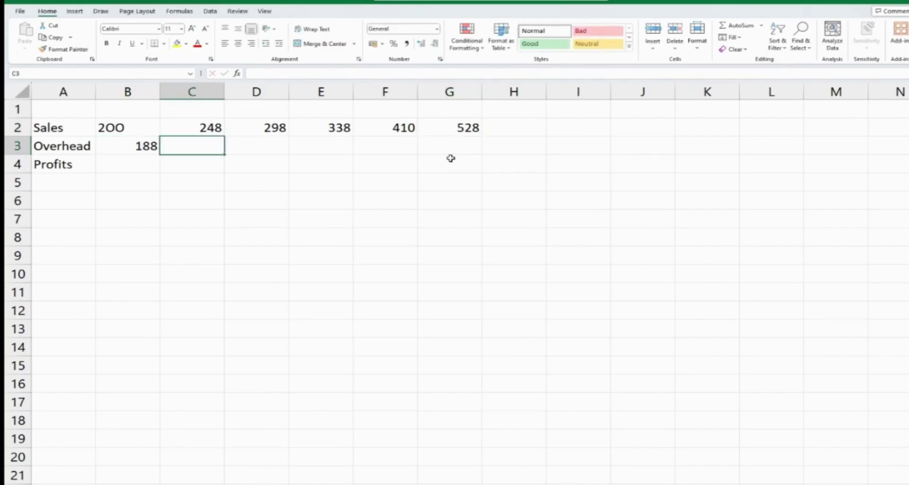
text(218)
key(Tab)
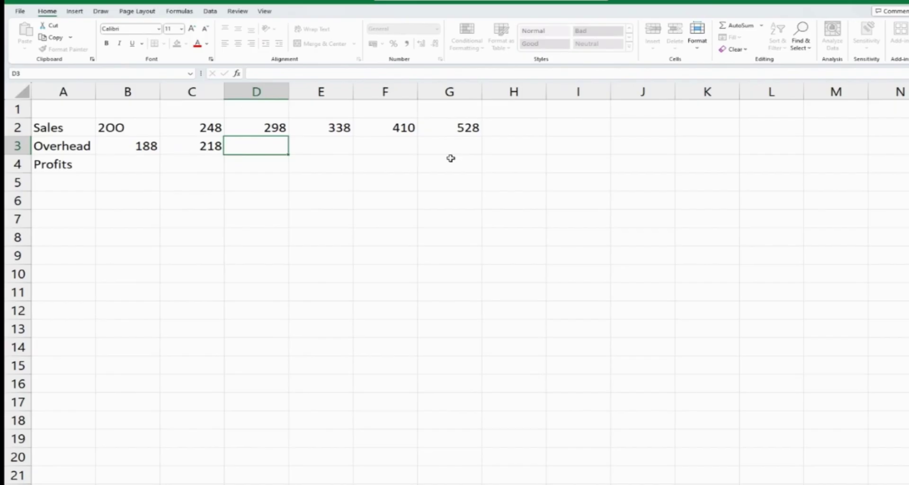
text(250)
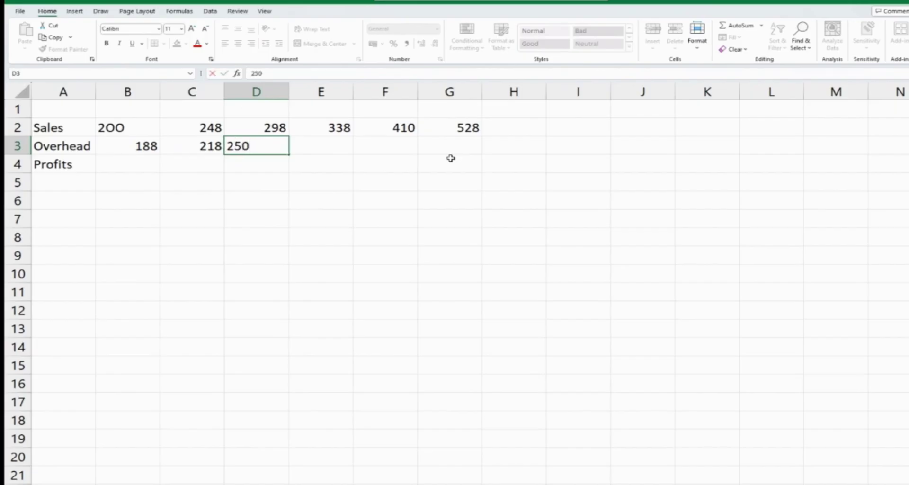
key(Tab)
Step: Continue the Overhead row in cells E3 to G3 with the values 288, 348 and 448
text(288)
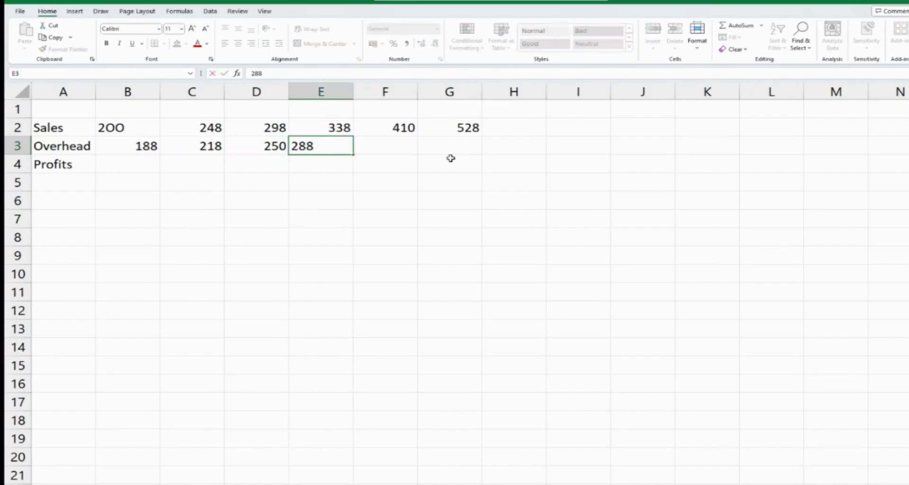
key(Tab)
text(348)
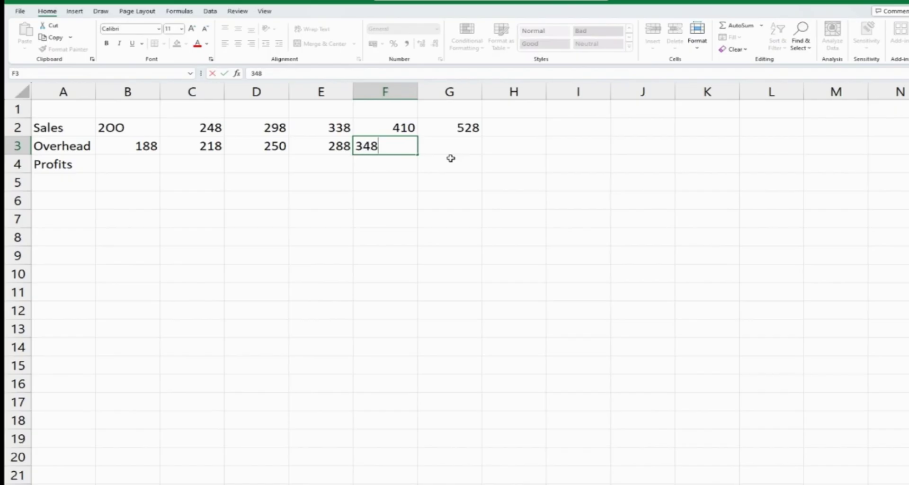
key(Tab)
text(448)
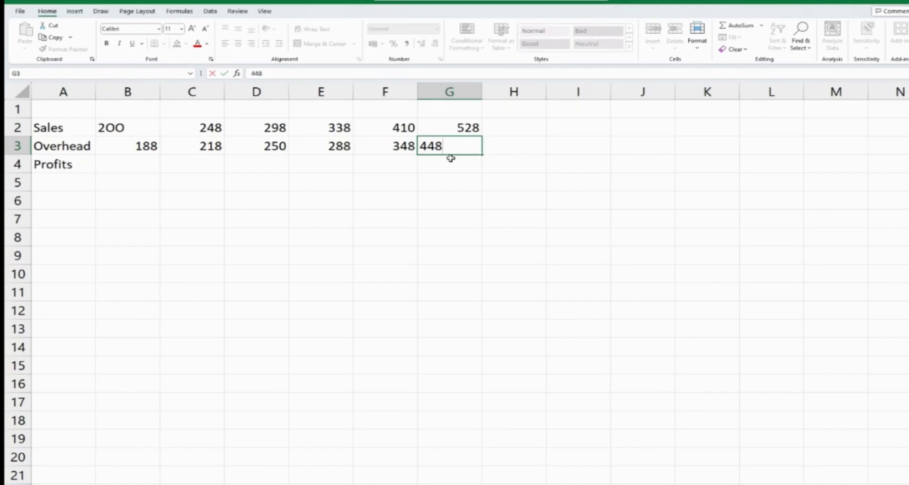
key(Return)
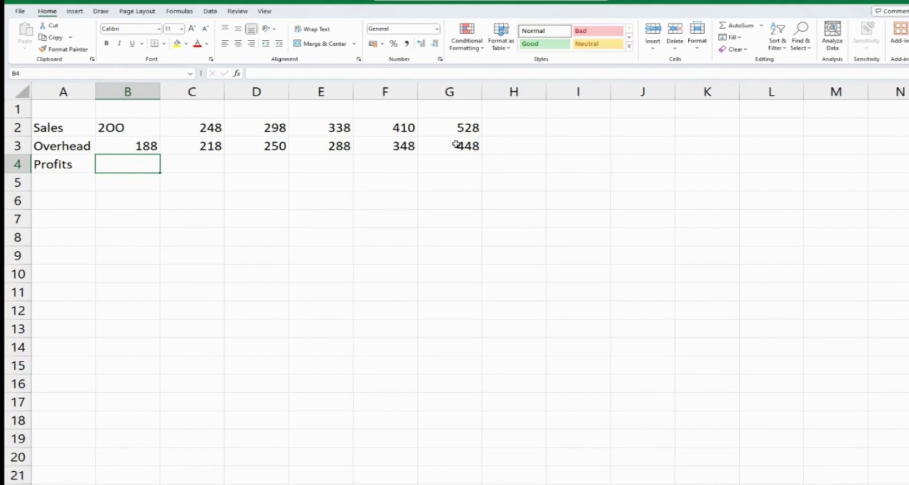
Step: Replace the text entry in cell B2 with the number 200
click(133, 133)
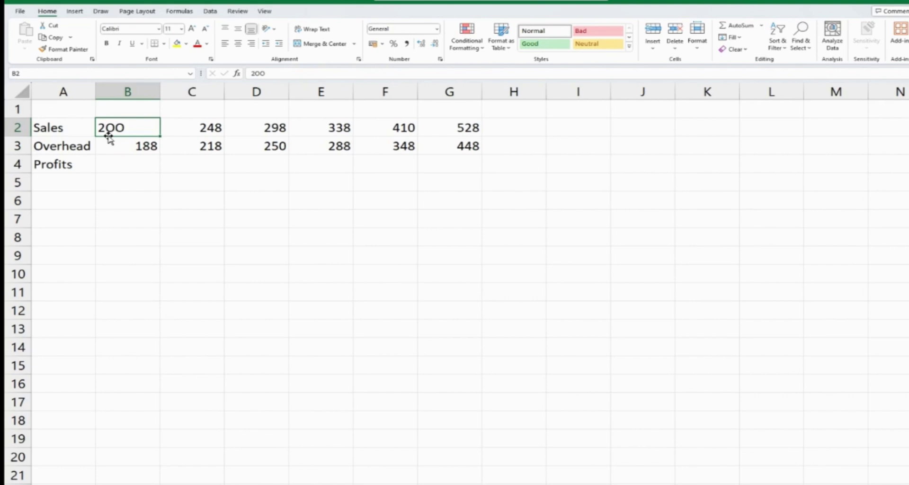
text(200)
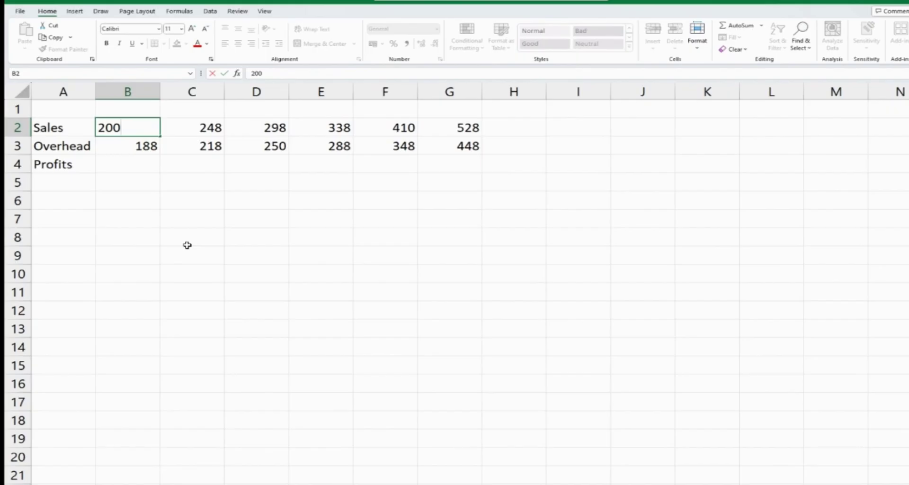
key(Return)
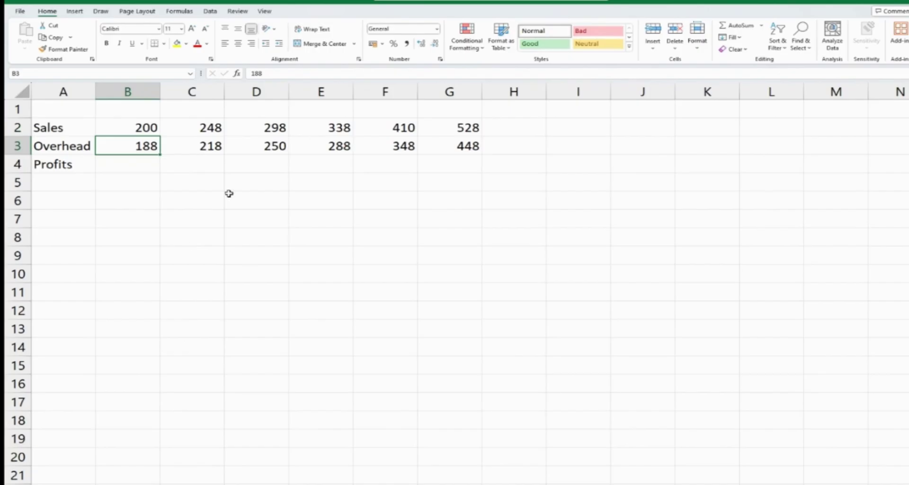